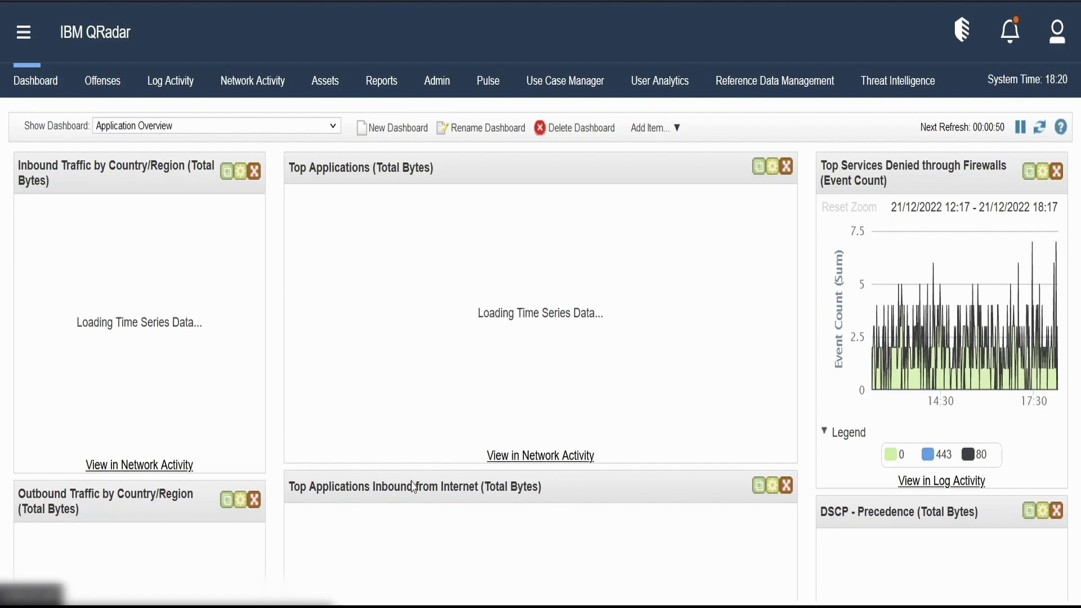
Start a new event search from Log Activity.
click(171, 80)
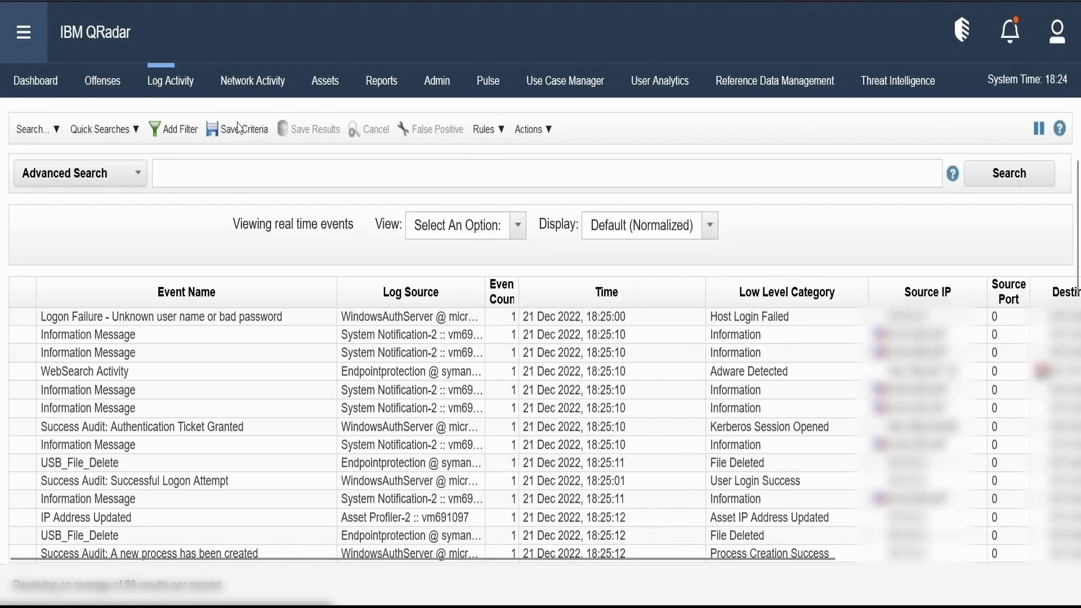
click(44, 137)
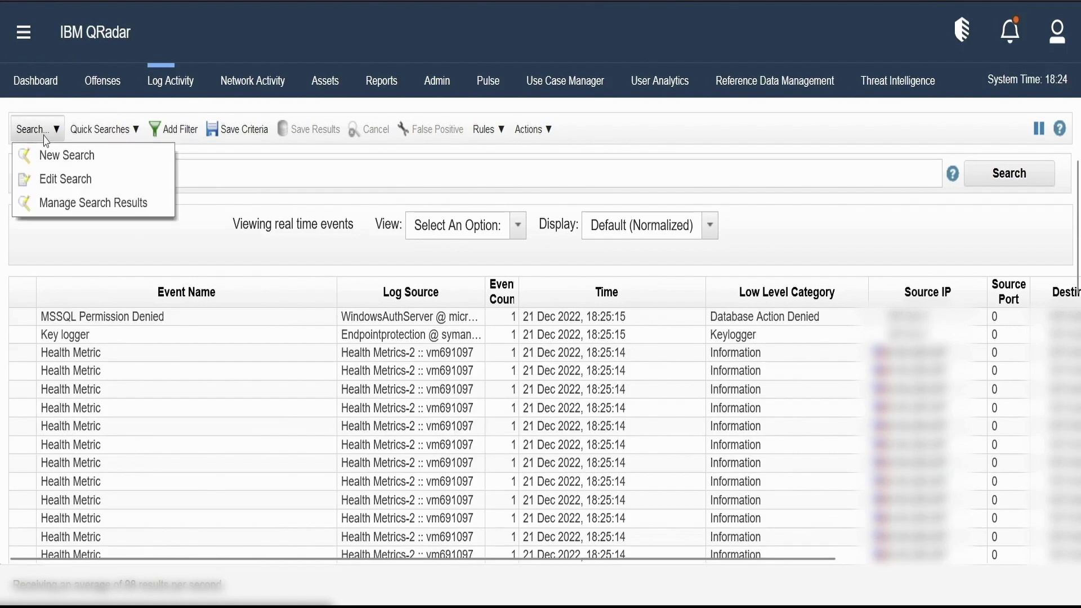
click(75, 158)
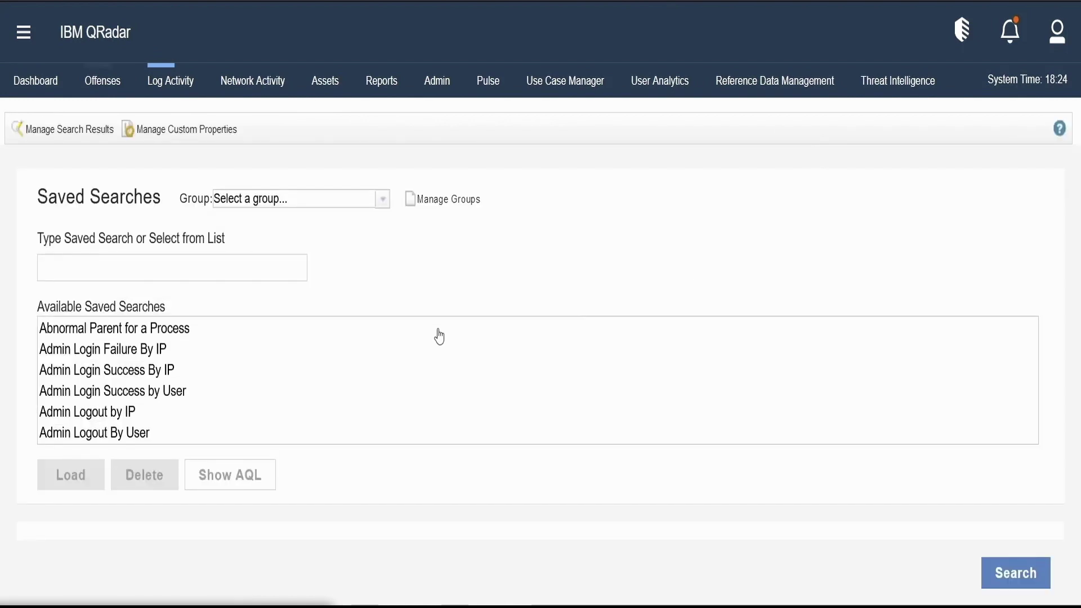
Filter the saved searches by 'eps' and select Event Rate (EPS).
click(258, 273)
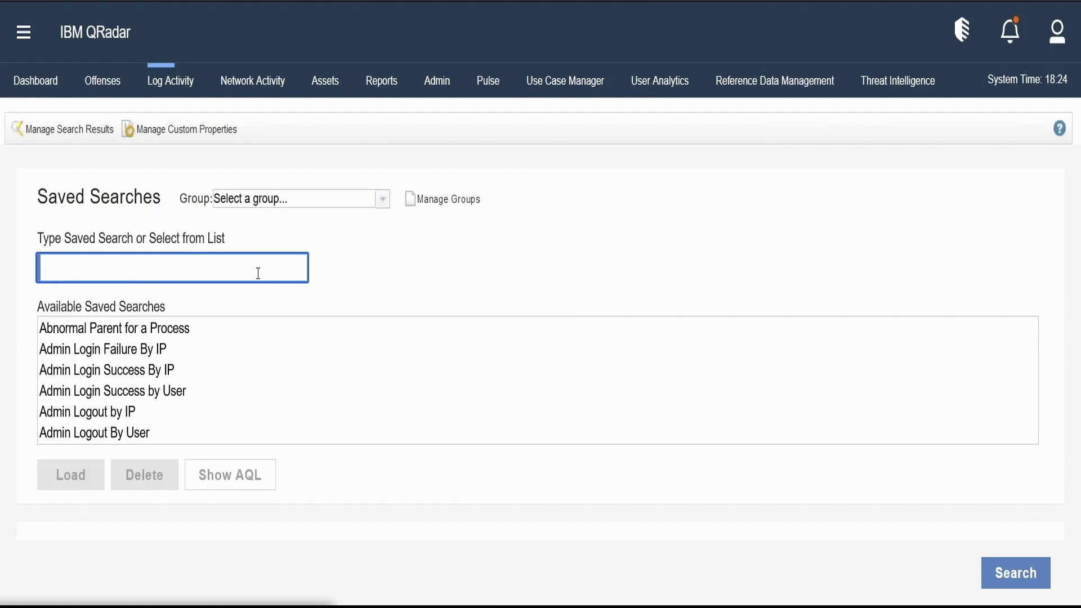
text(eps)
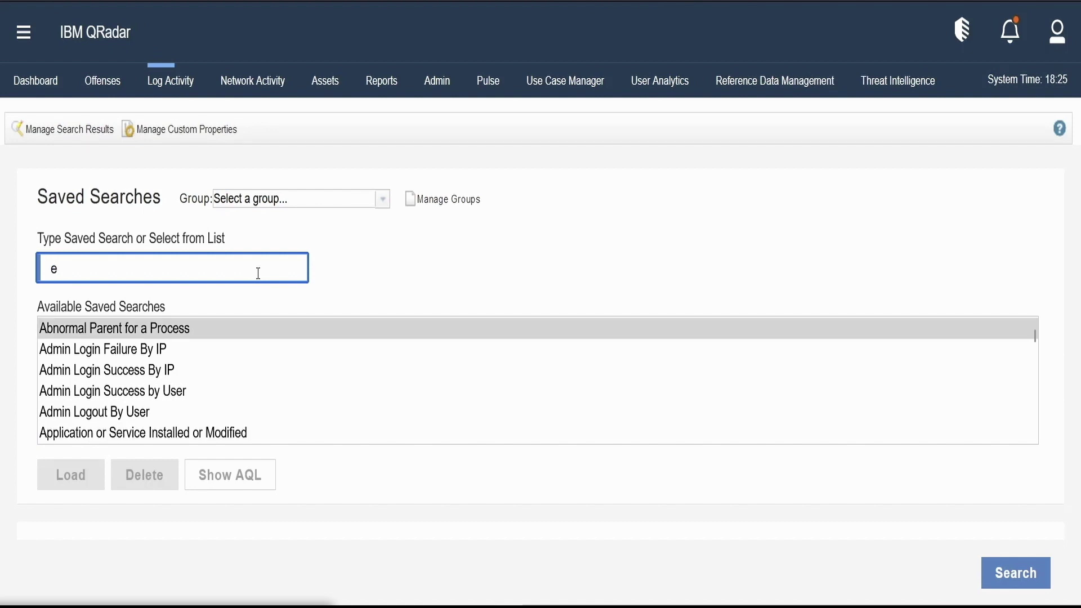
click(72, 337)
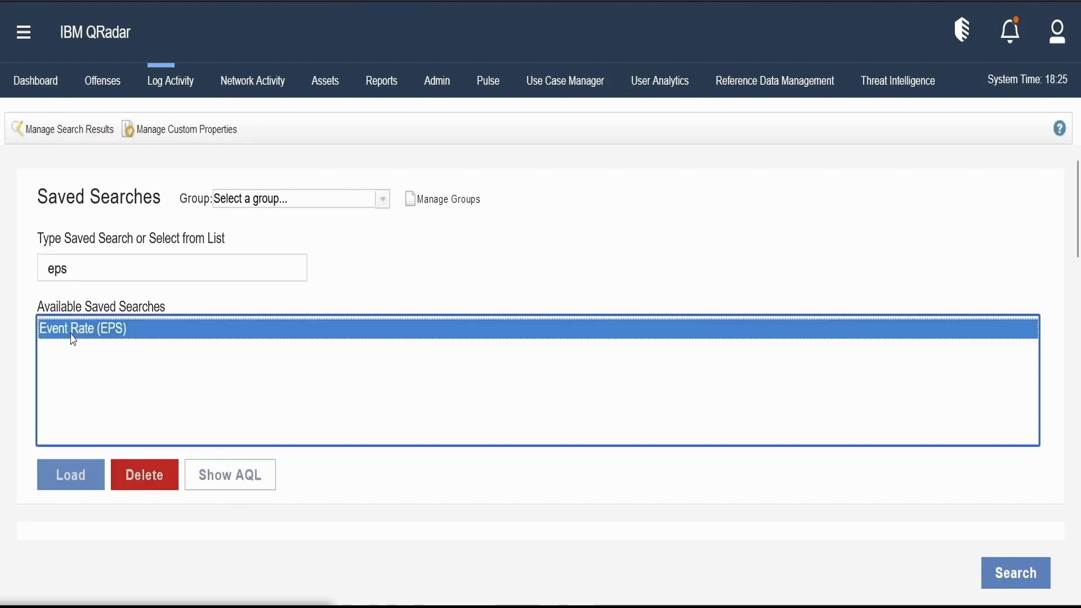
Load the Event Rate (EPS) criteria and review its sections through the last-15-minutes time range.
click(83, 478)
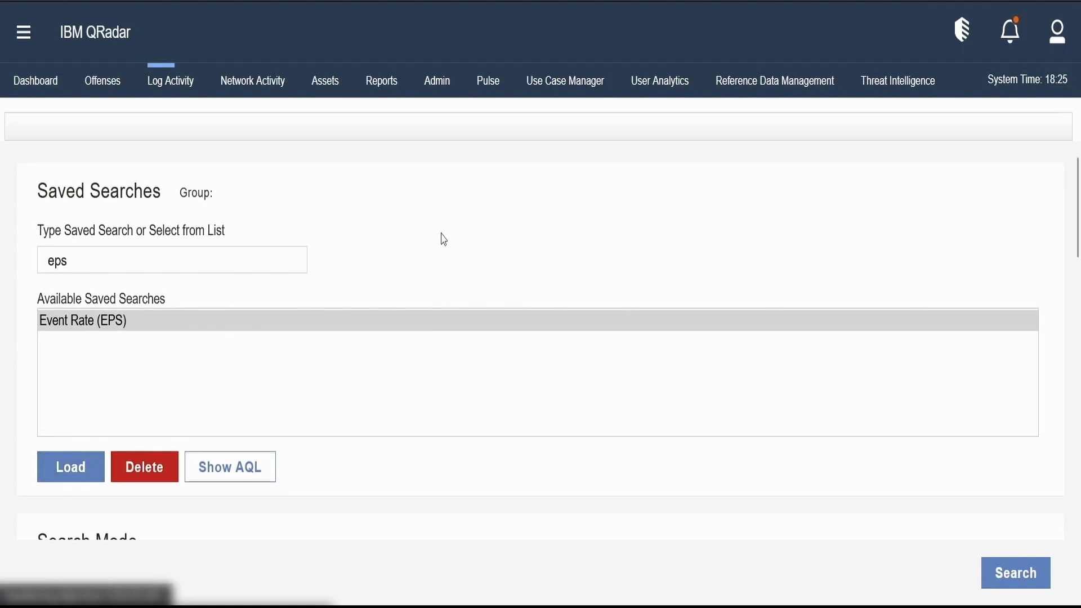
scroll(338, 270, down, 1)
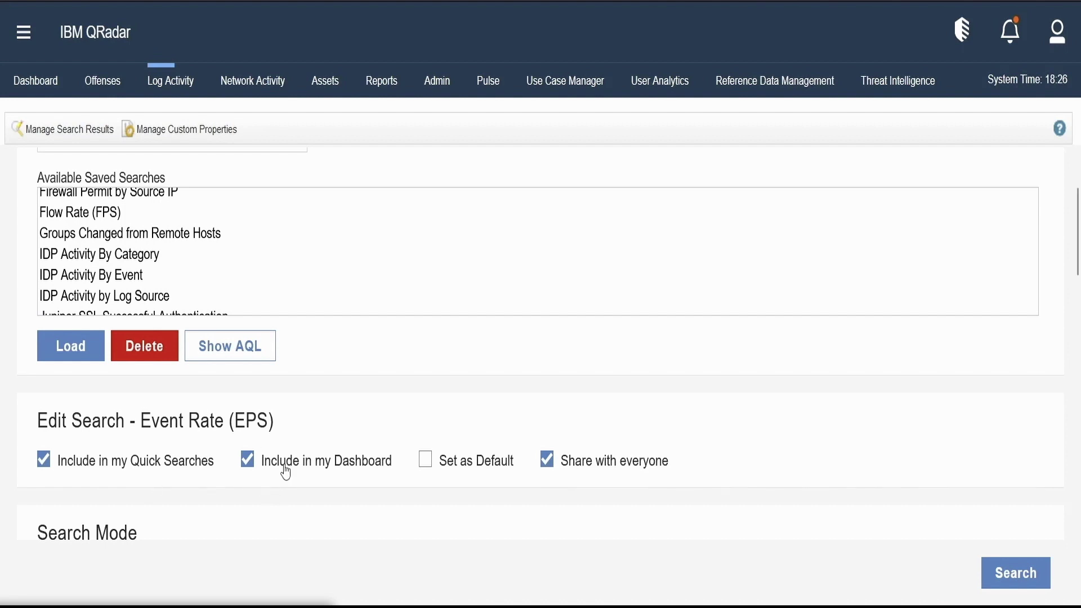
mouse_move(285, 472)
click(426, 460)
scroll(710, 443, down, 1)
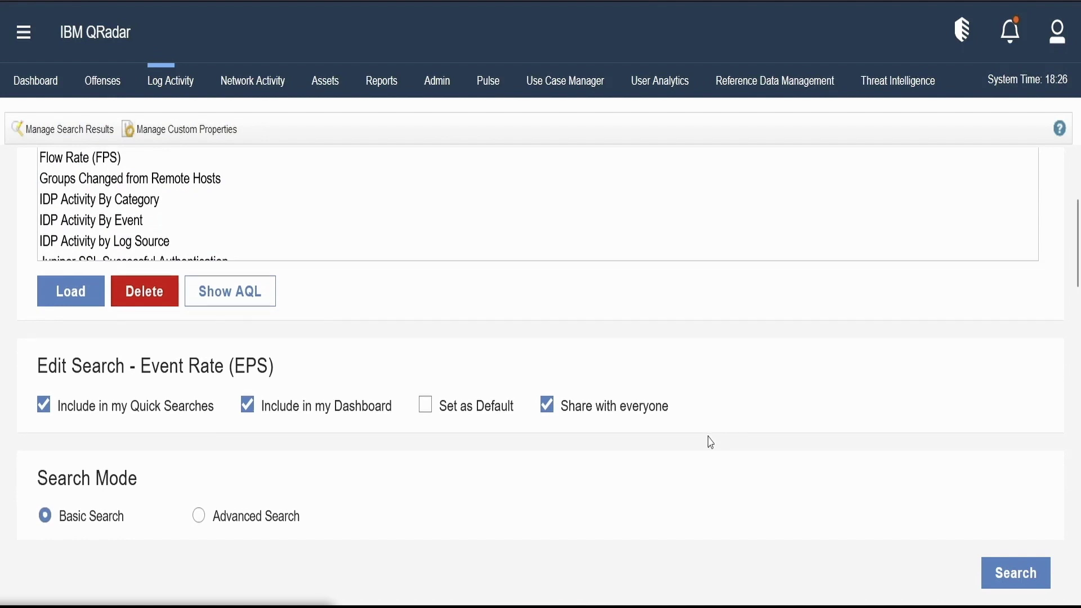
scroll(710, 443, down, 1)
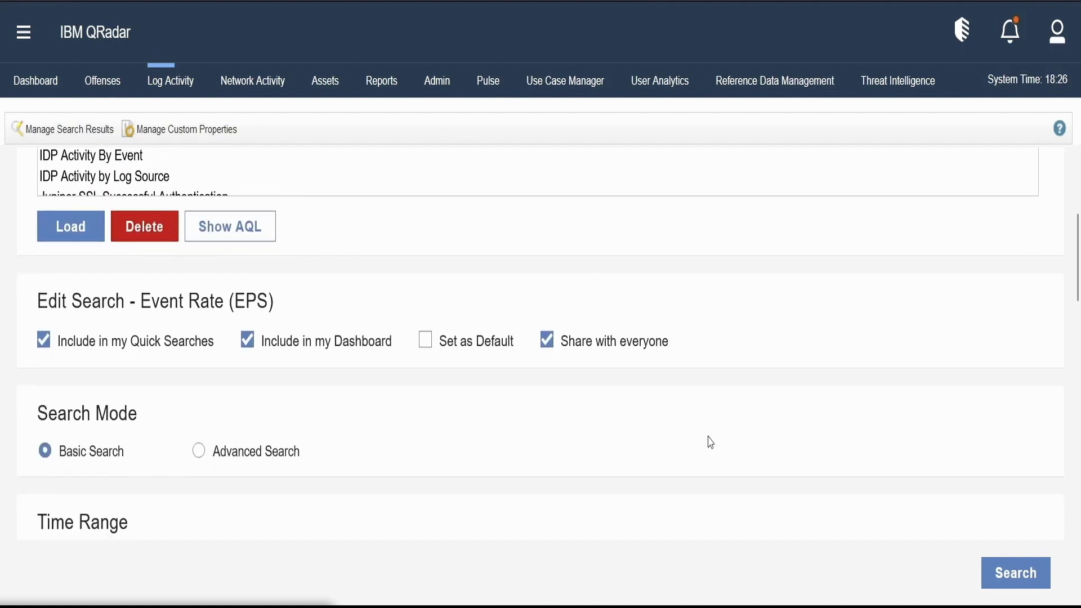
scroll(708, 442, down, 2)
scroll(708, 442, down, 1)
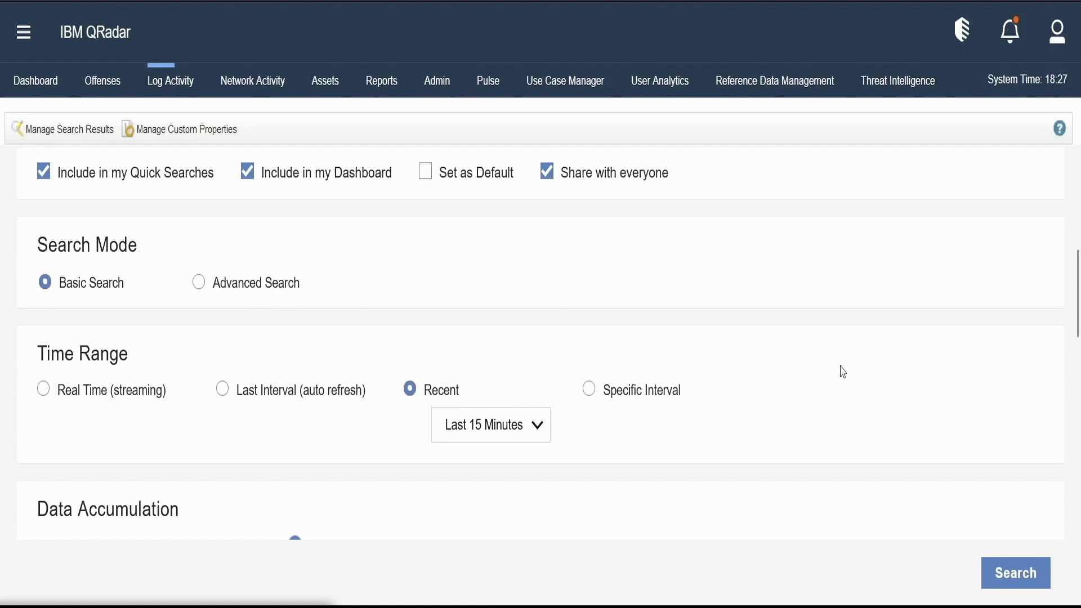
Review the column definitions and search parameters, then run the Event Rate (EPS) search.
scroll(841, 371, down, 2)
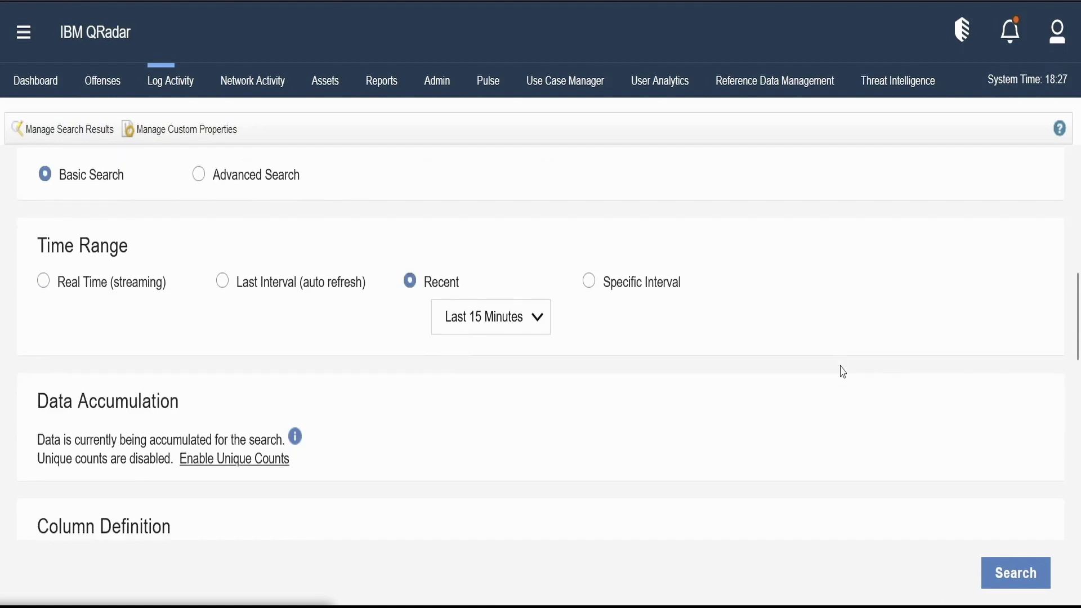
scroll(842, 372, down, 7)
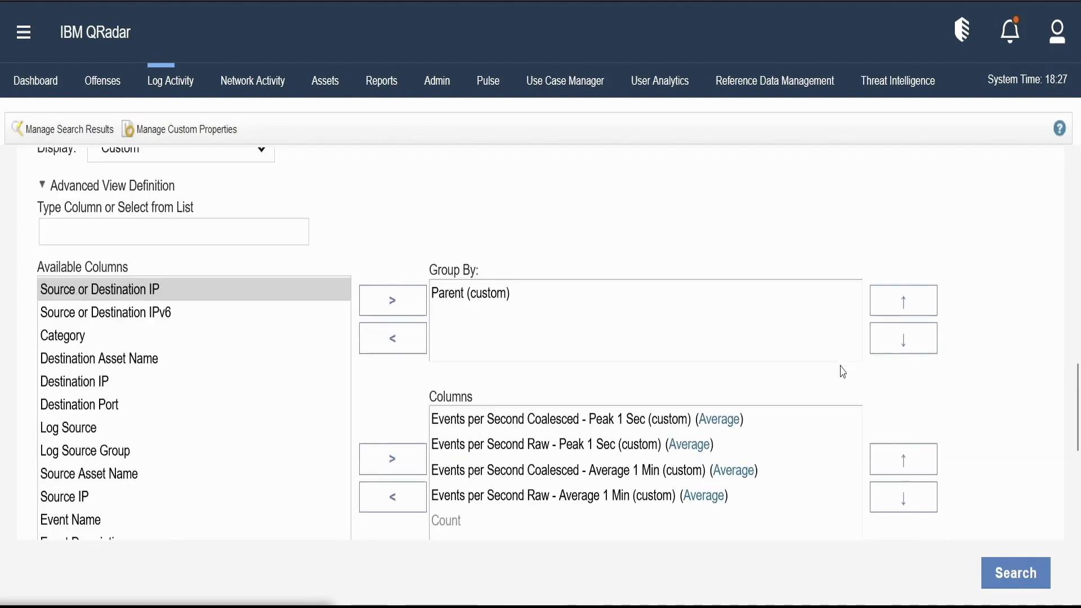
scroll(676, 352, up, 1)
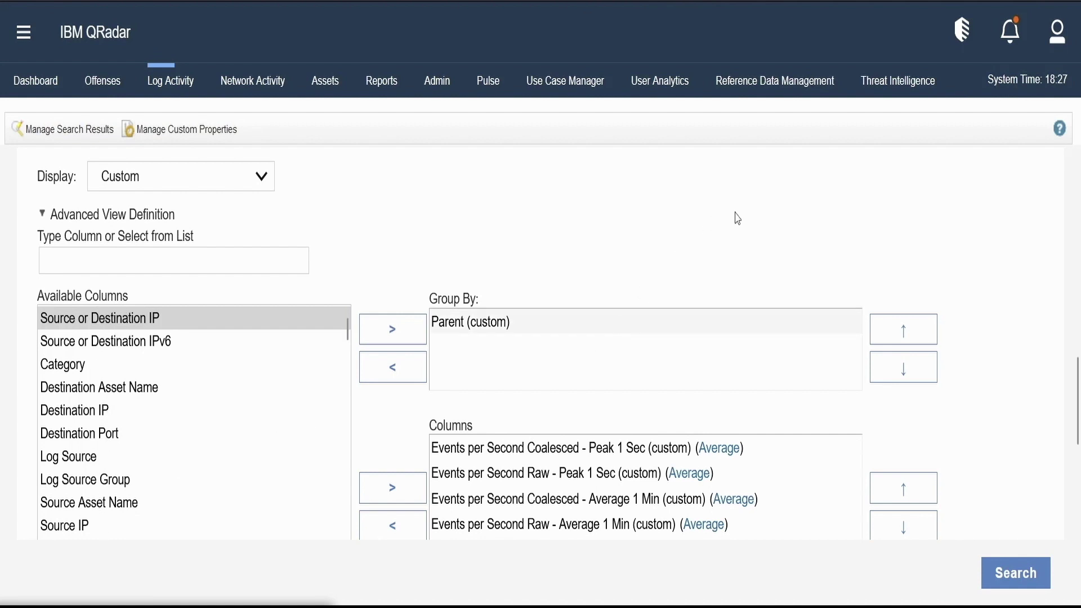
scroll(768, 207, down, 3)
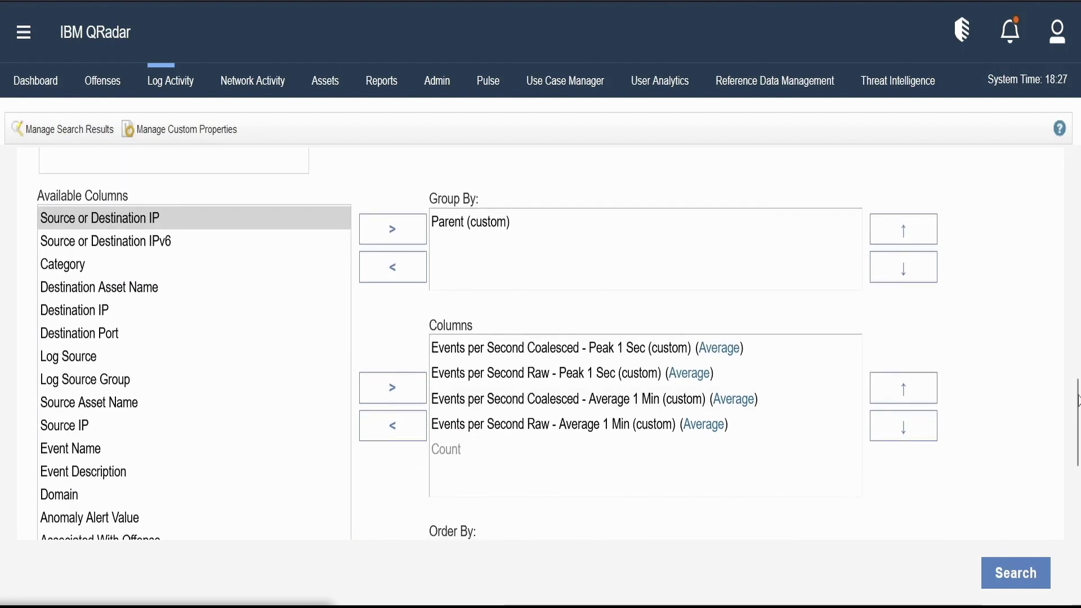
click(903, 387)
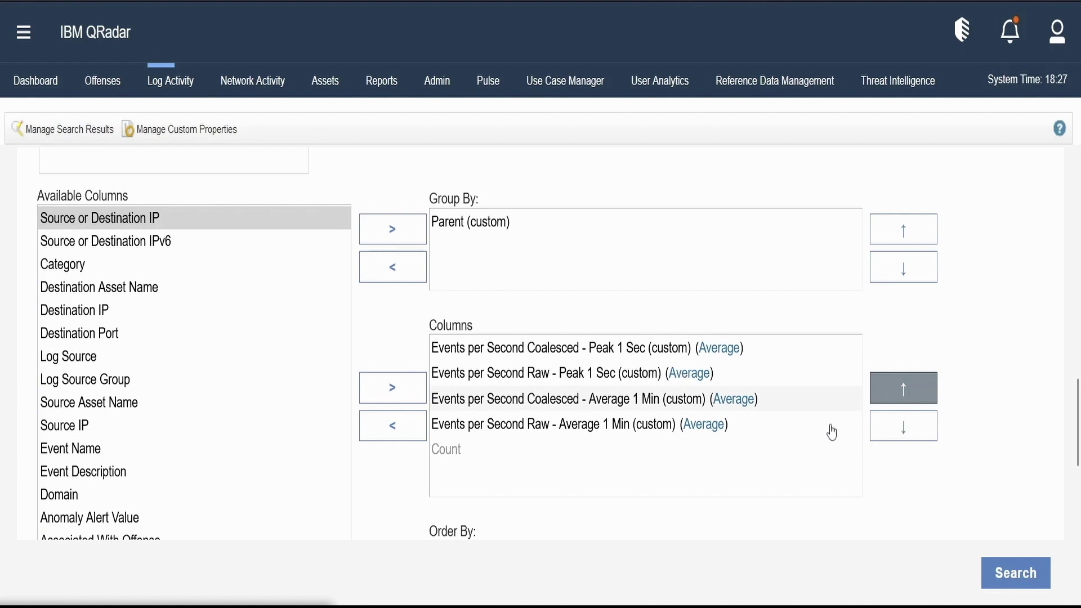
click(996, 370)
scroll(995, 371, down, 2)
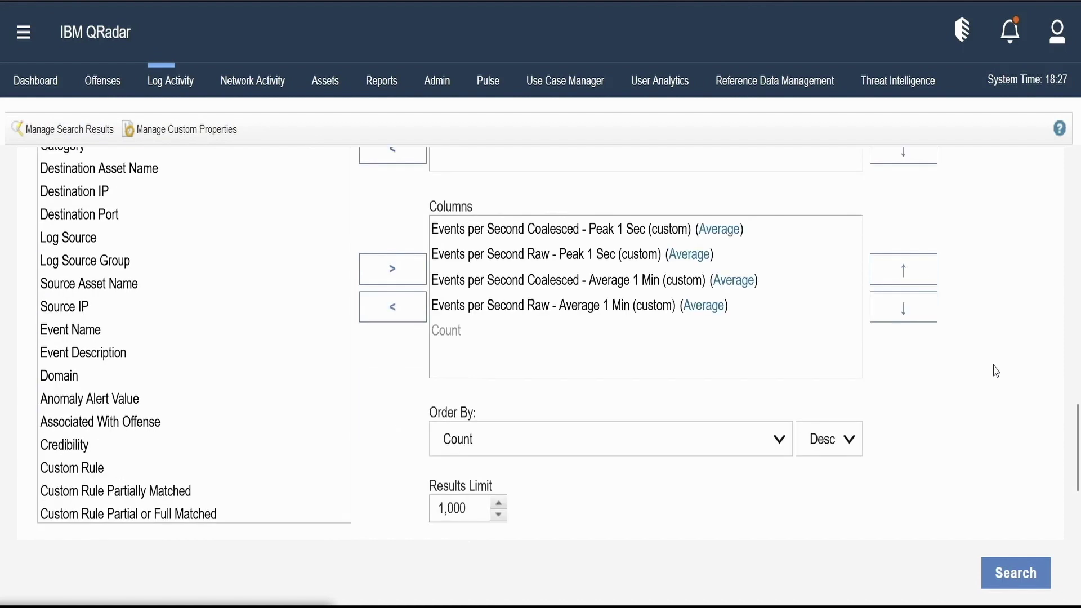
scroll(996, 371, down, 4)
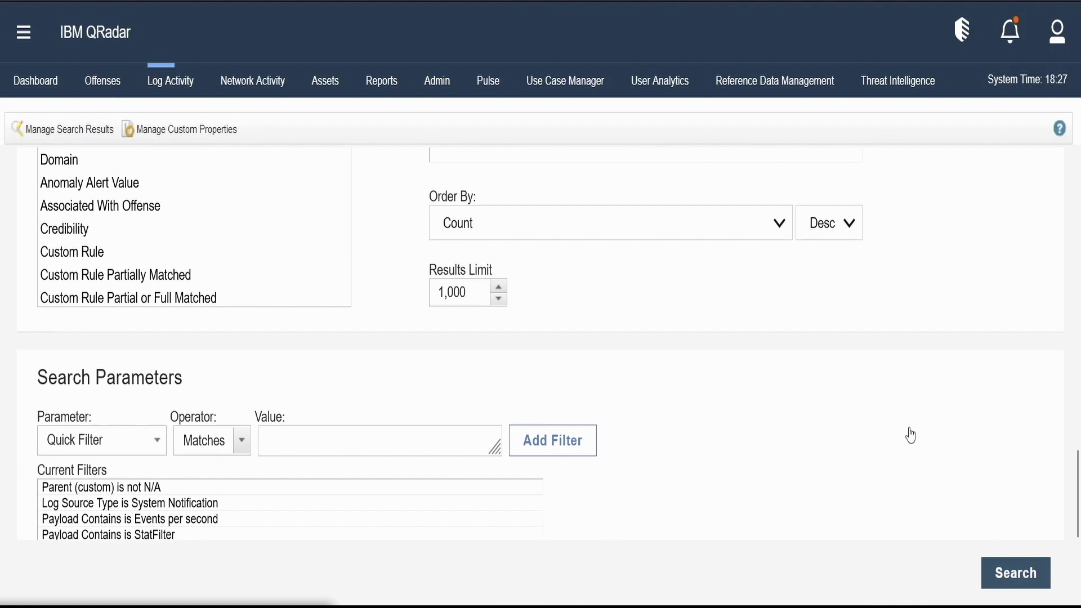
click(1016, 573)
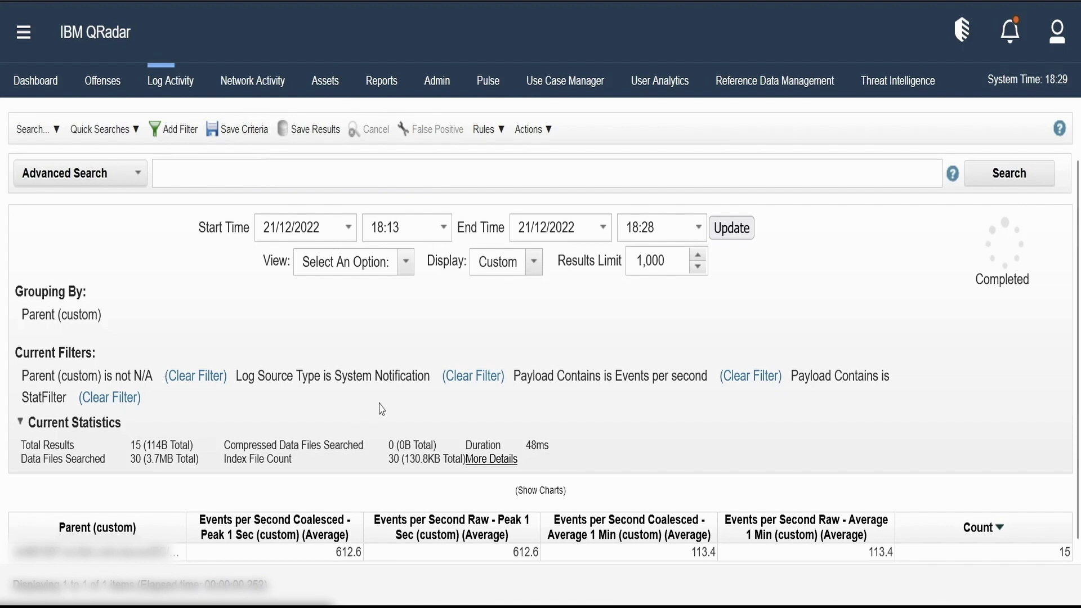
Save the current criteria under the name test_eps in the System Monitoring group.
click(228, 133)
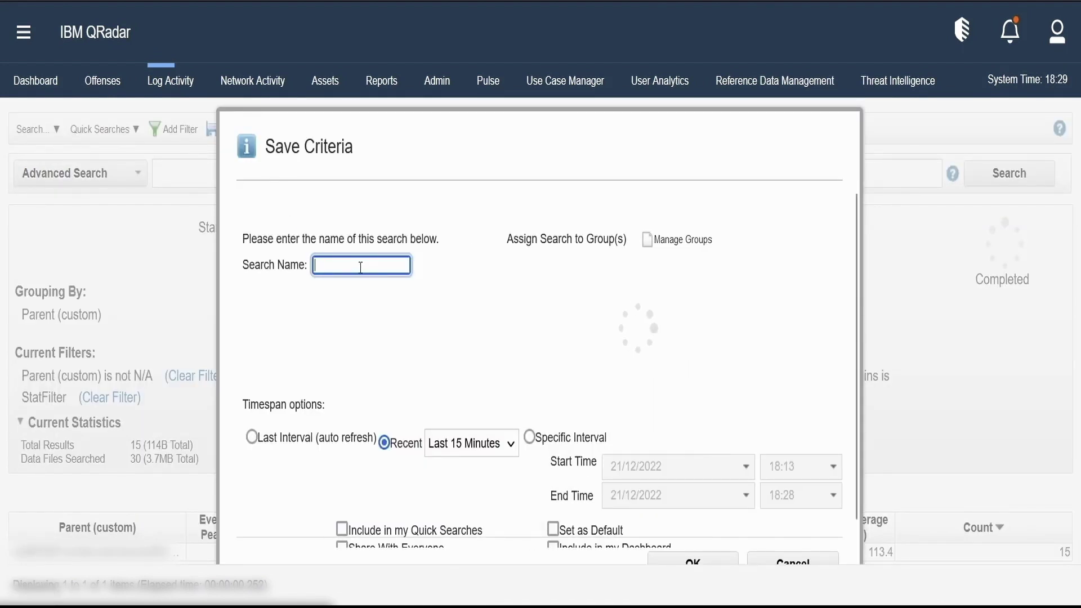
text(test_eps)
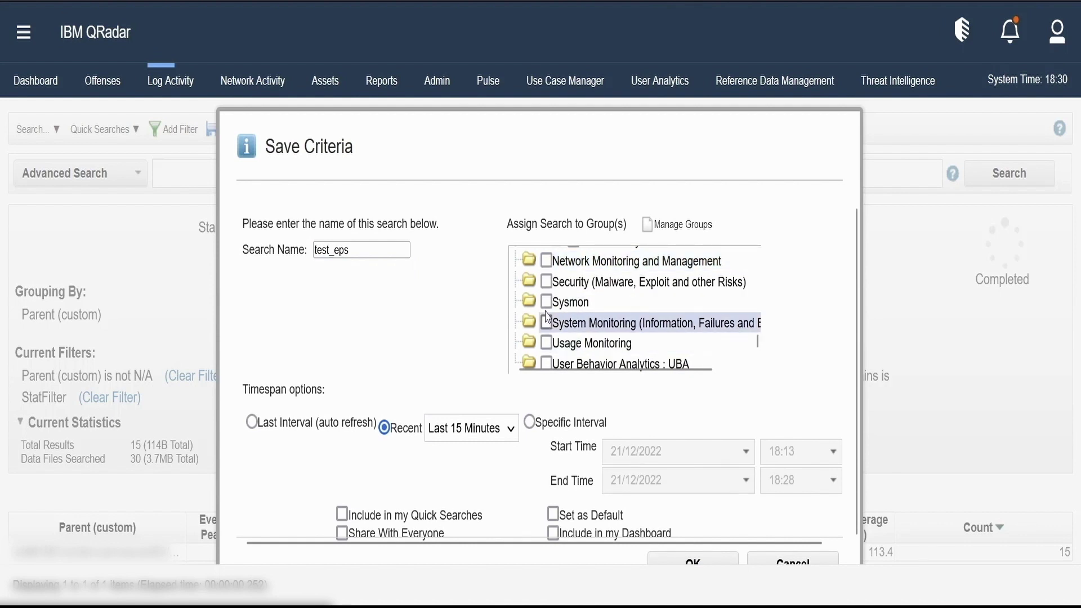
click(546, 309)
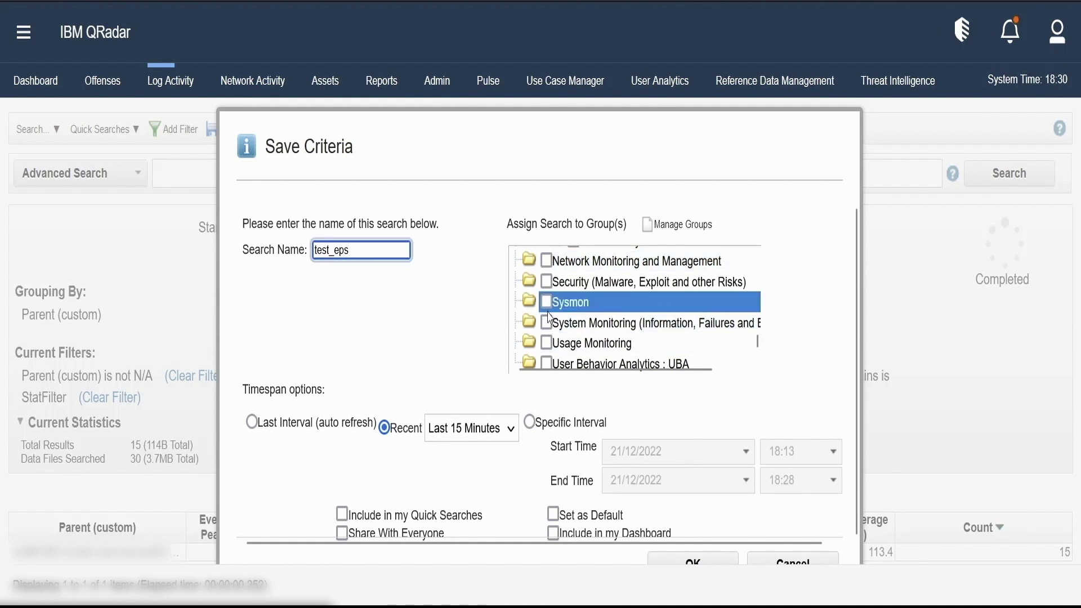
click(546, 323)
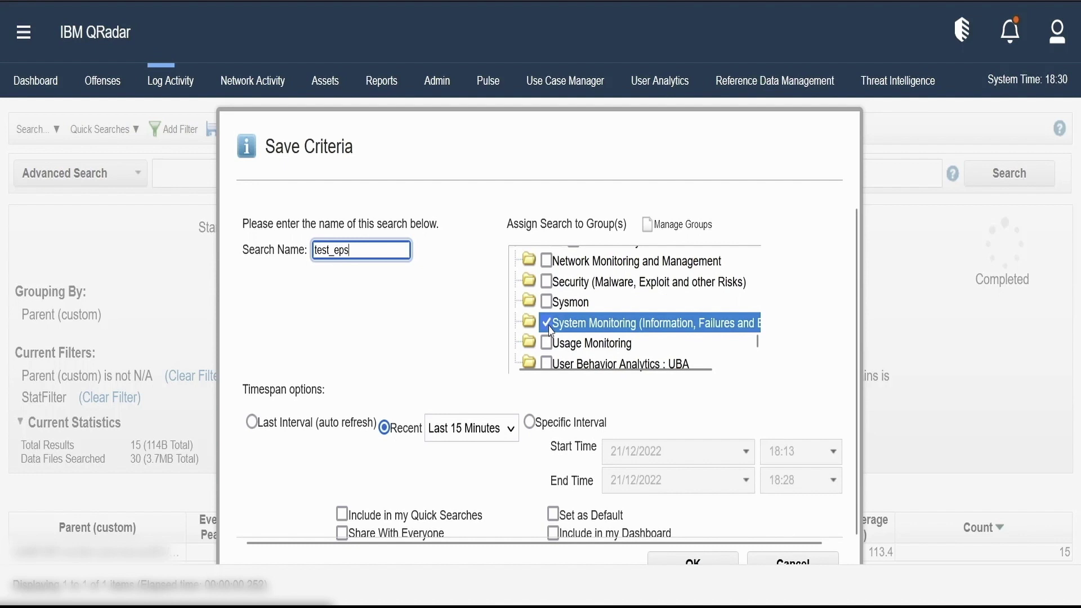
click(353, 362)
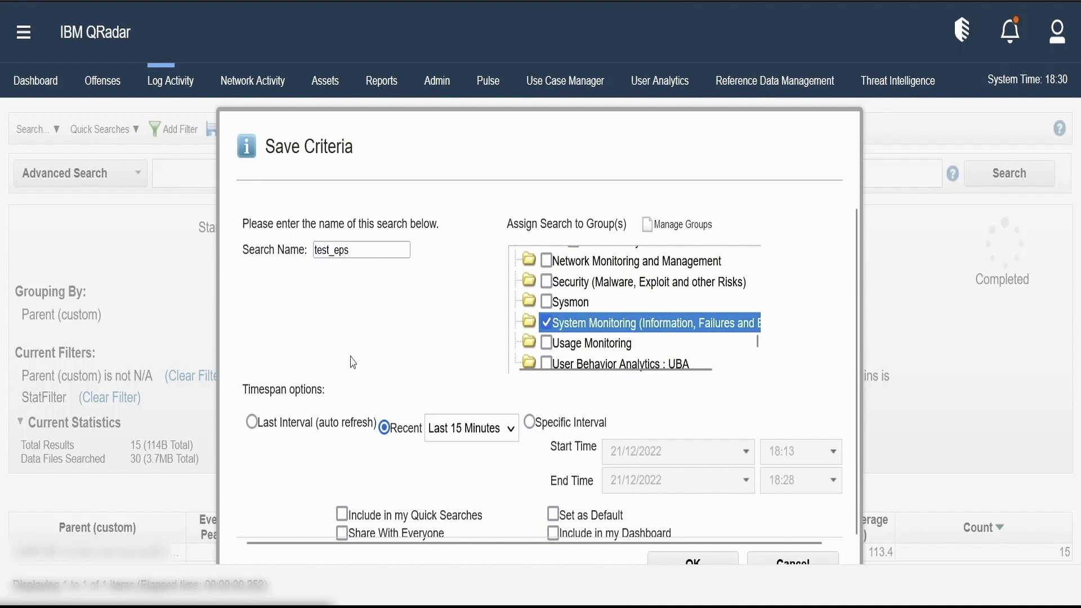
Enable Quick Searches, Share With Everyone and Include in my Dashboard, then confirm the save.
click(344, 516)
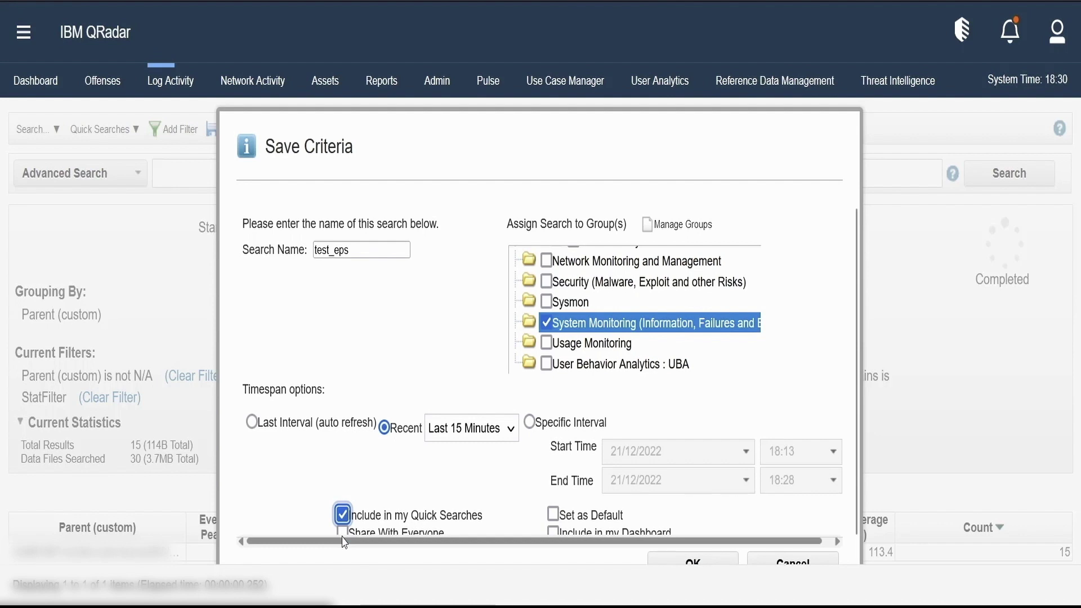
click(342, 533)
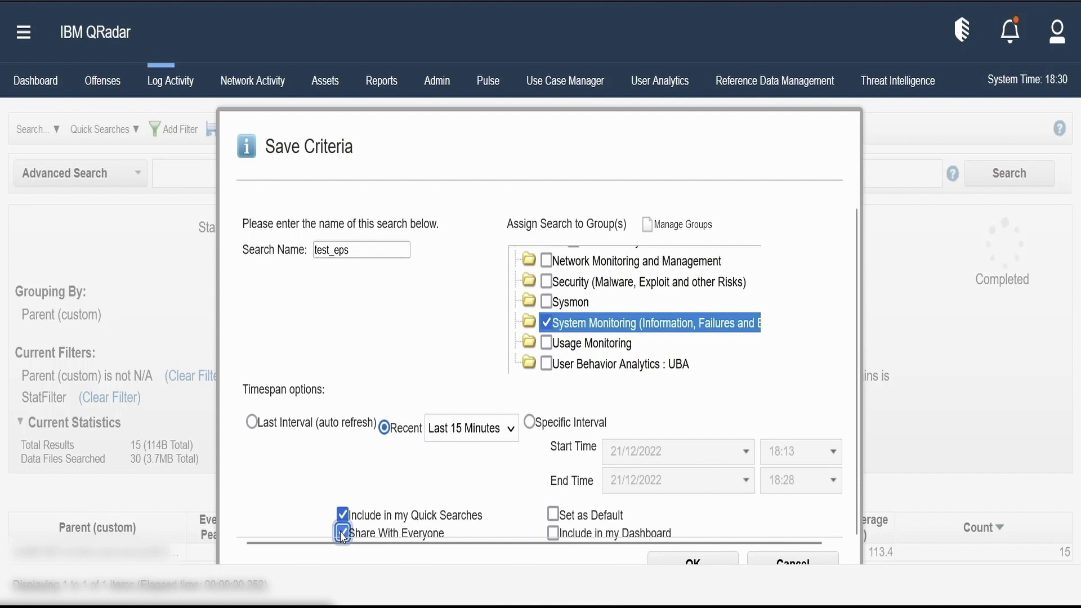
click(555, 534)
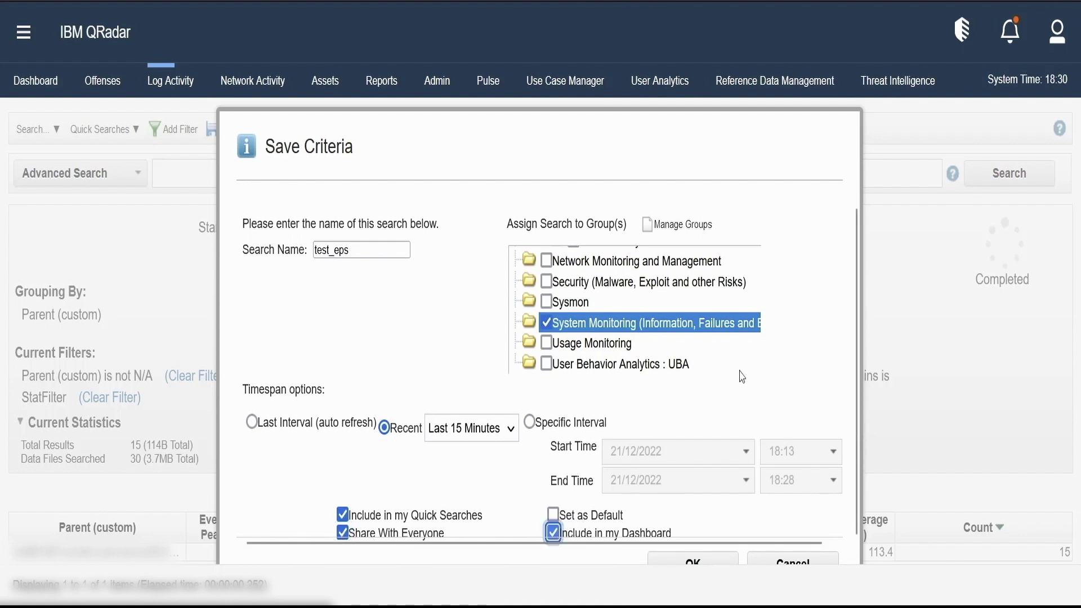
click(771, 373)
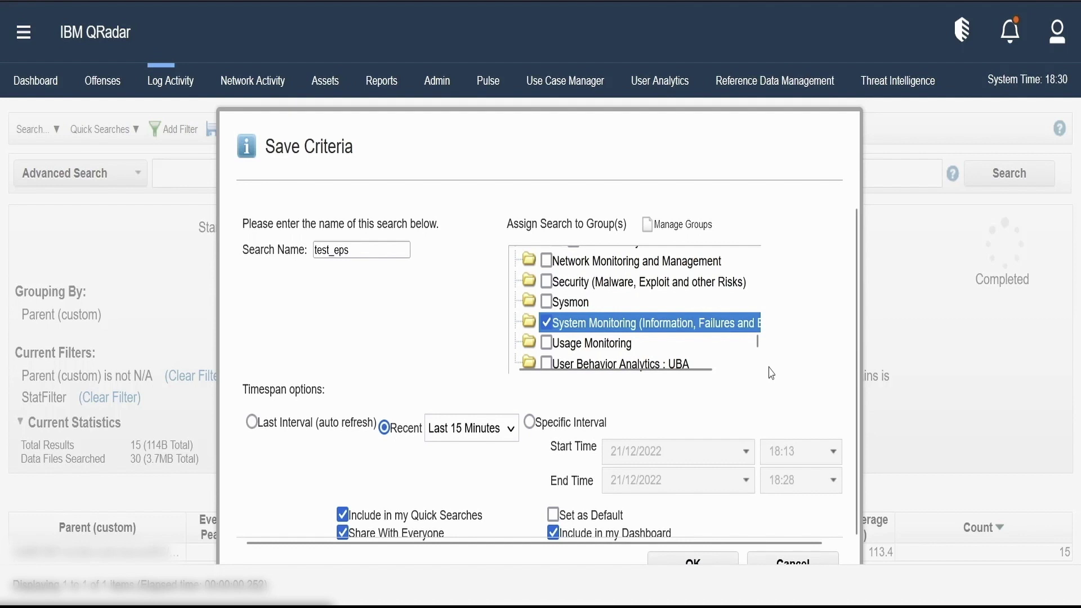
click(696, 555)
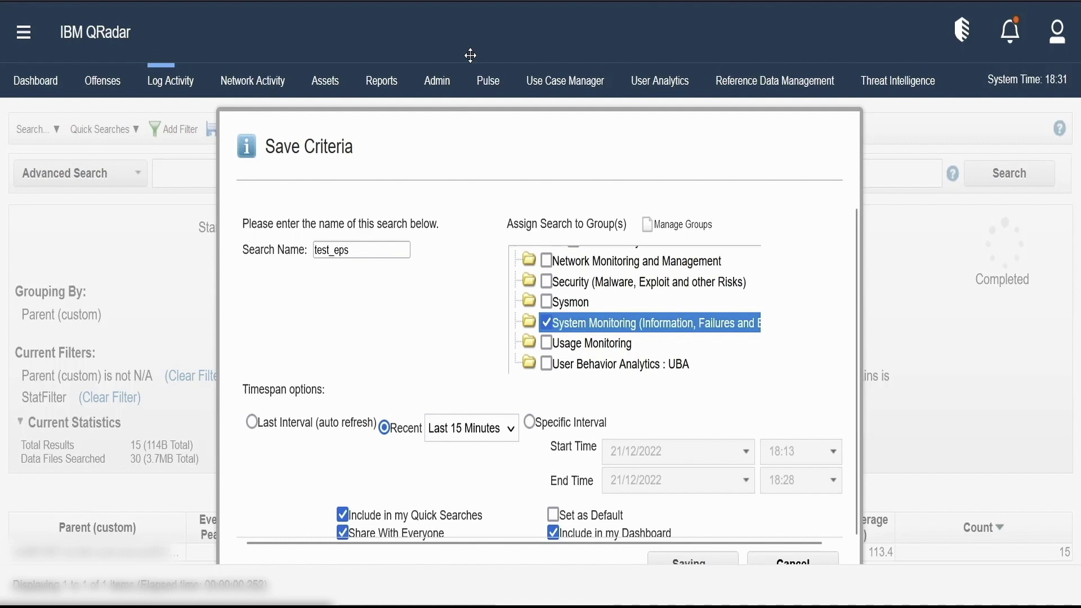
Dismiss the Search Saved confirmation and check the results read 'Using Search: test_eps'.
drag(463, 138, 474, 57)
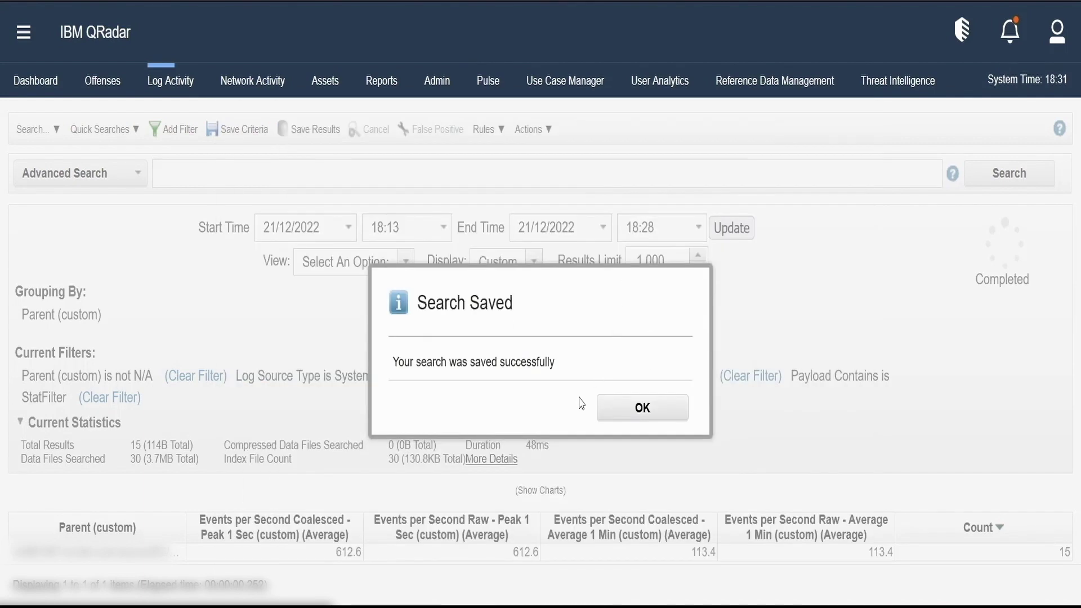
click(636, 415)
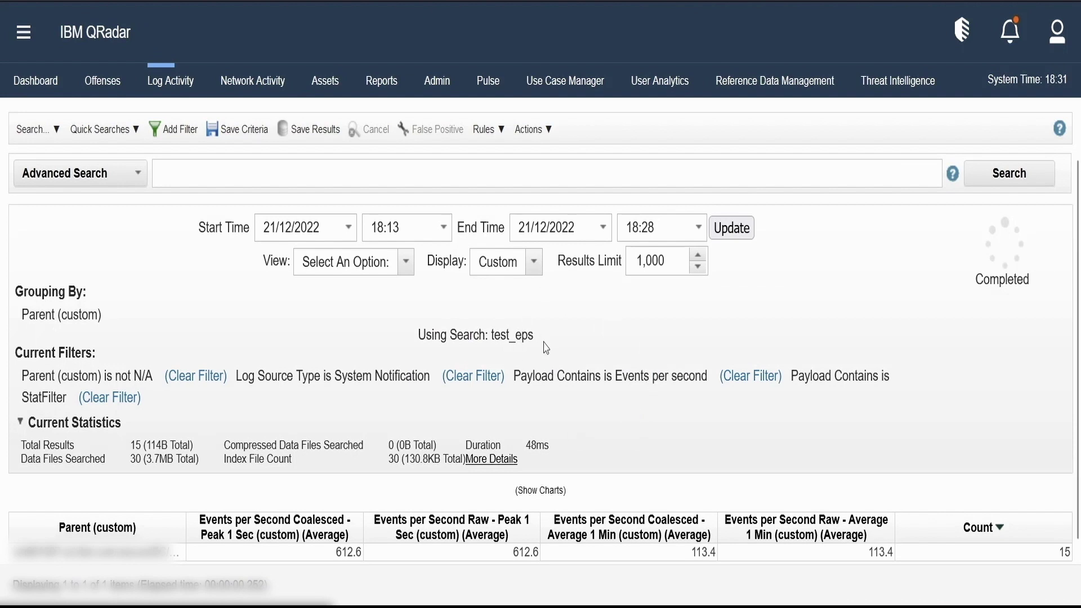
drag(544, 341, 487, 331)
triple_click(488, 331)
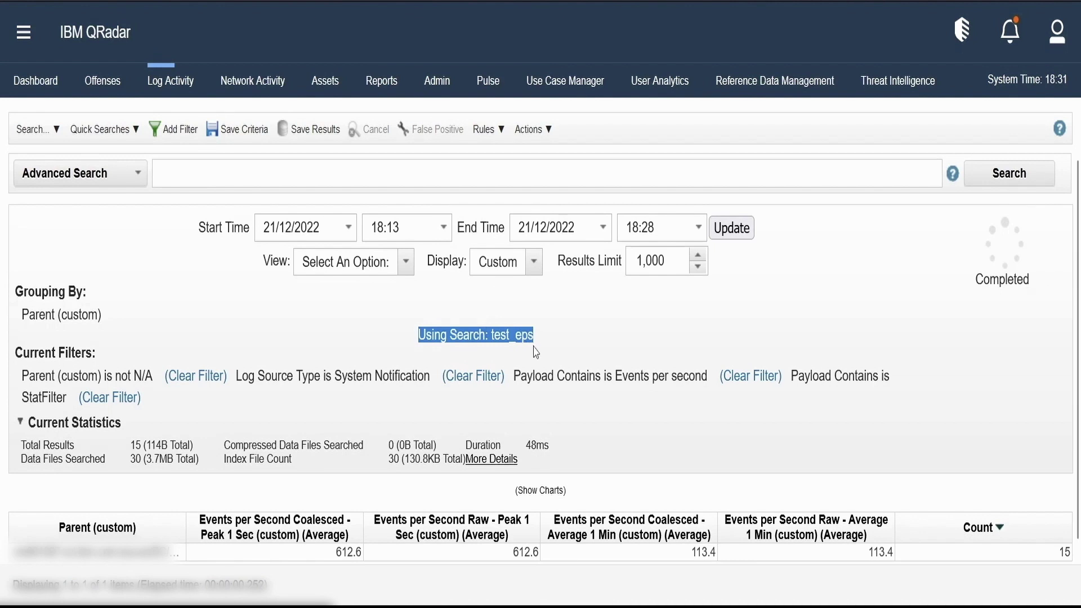
click(595, 350)
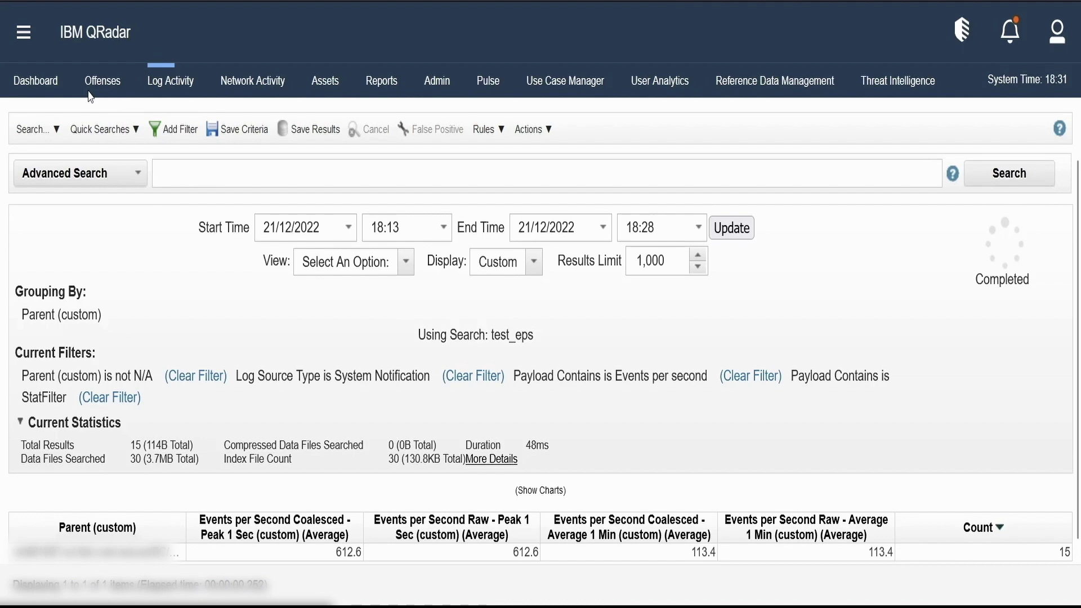
Add test_eps from Log Activity > Event Searches to the Application Overview dashboard.
click(24, 77)
scroll(666, 135, down, 2)
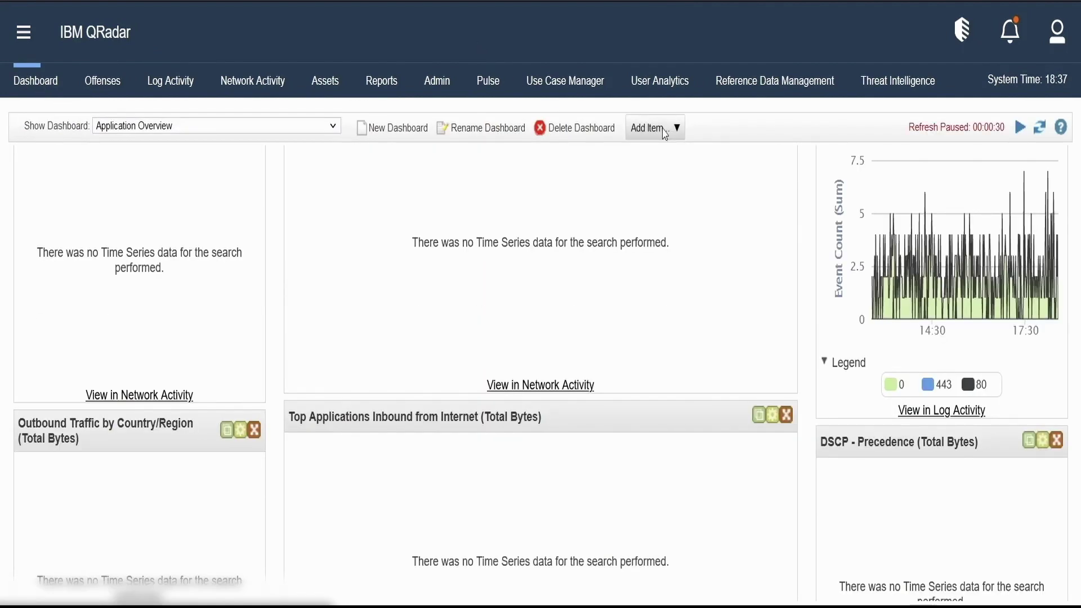
click(665, 134)
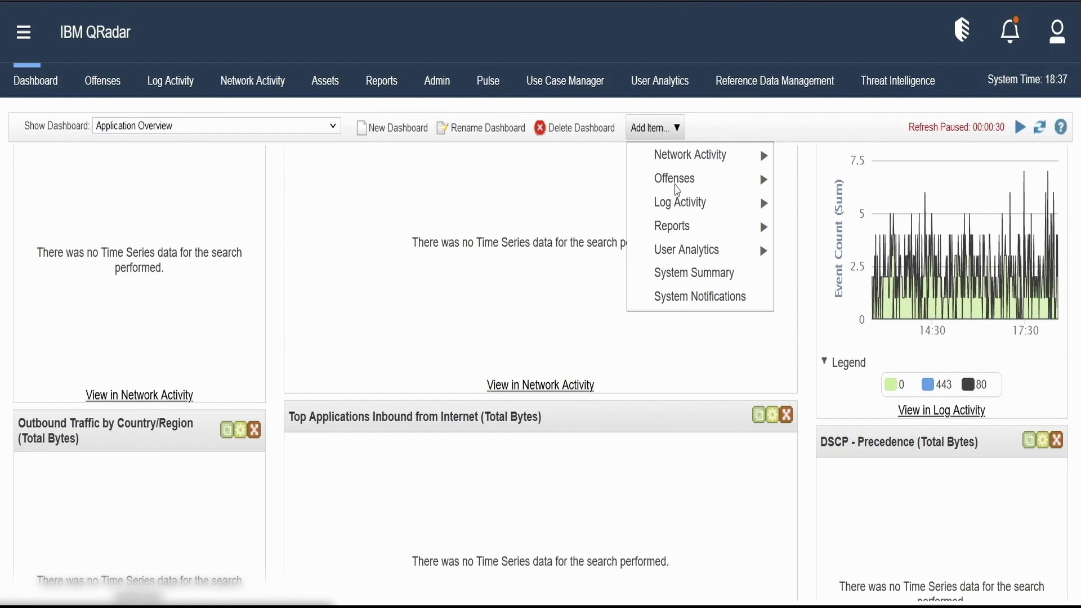
mouse_move(683, 202)
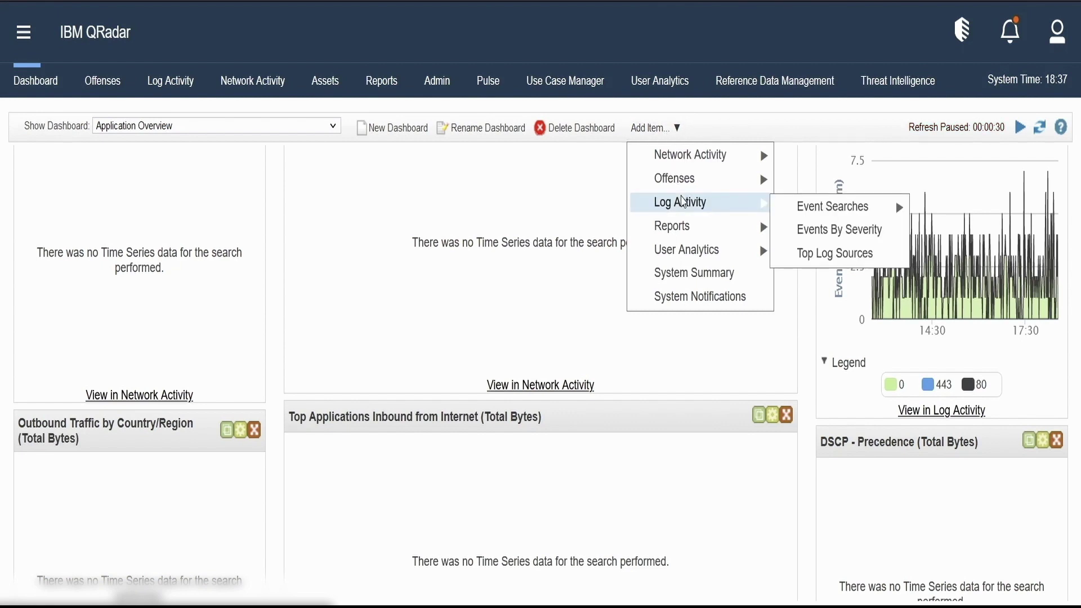
mouse_move(816, 209)
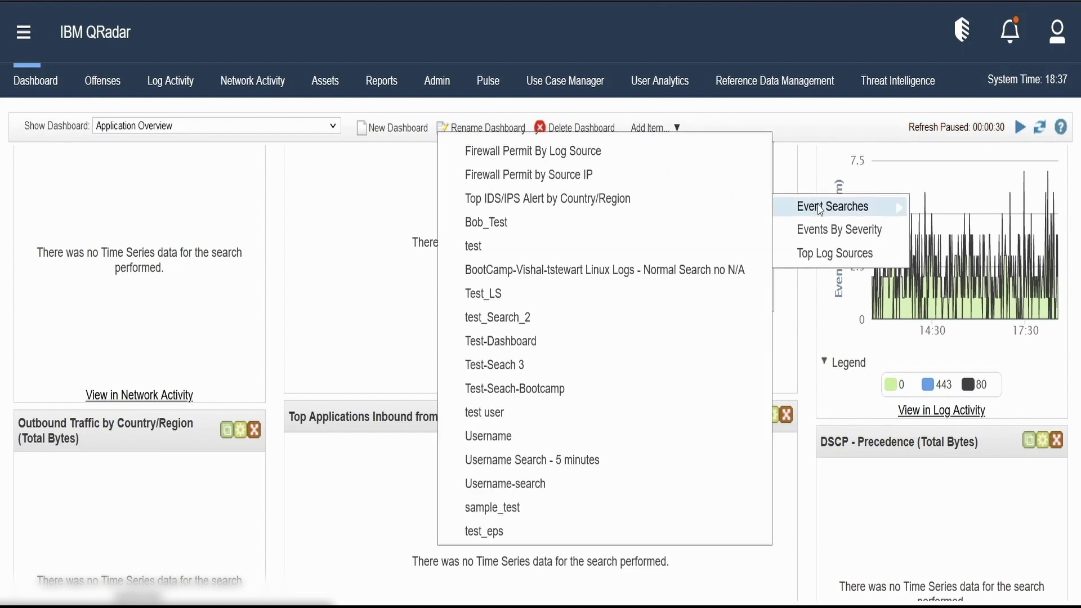
click(497, 532)
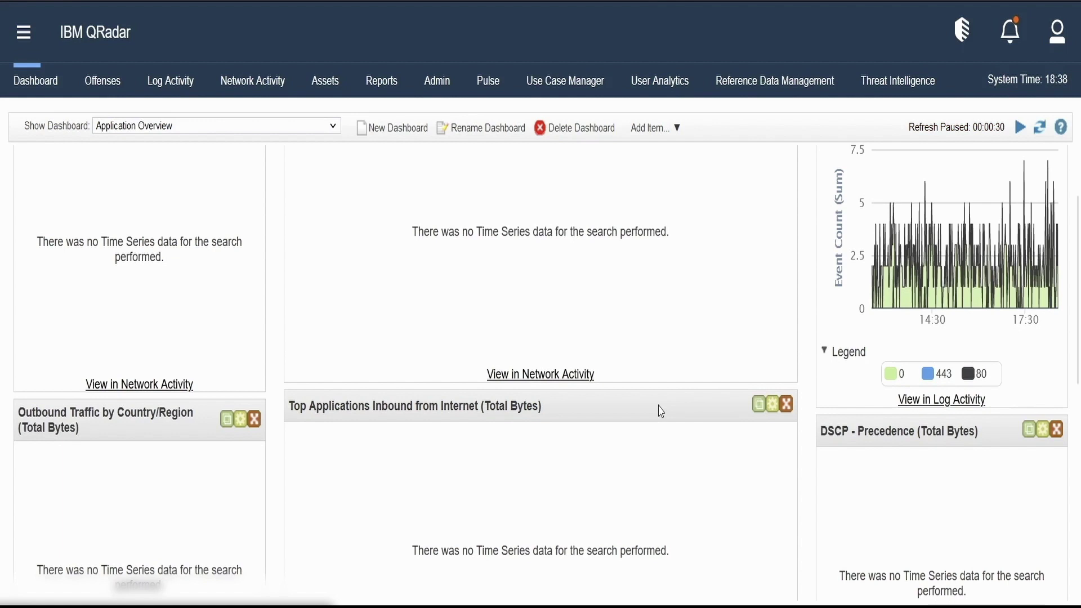
Open the chart settings of the new test_eps dashboard widget.
scroll(661, 411, down, 8)
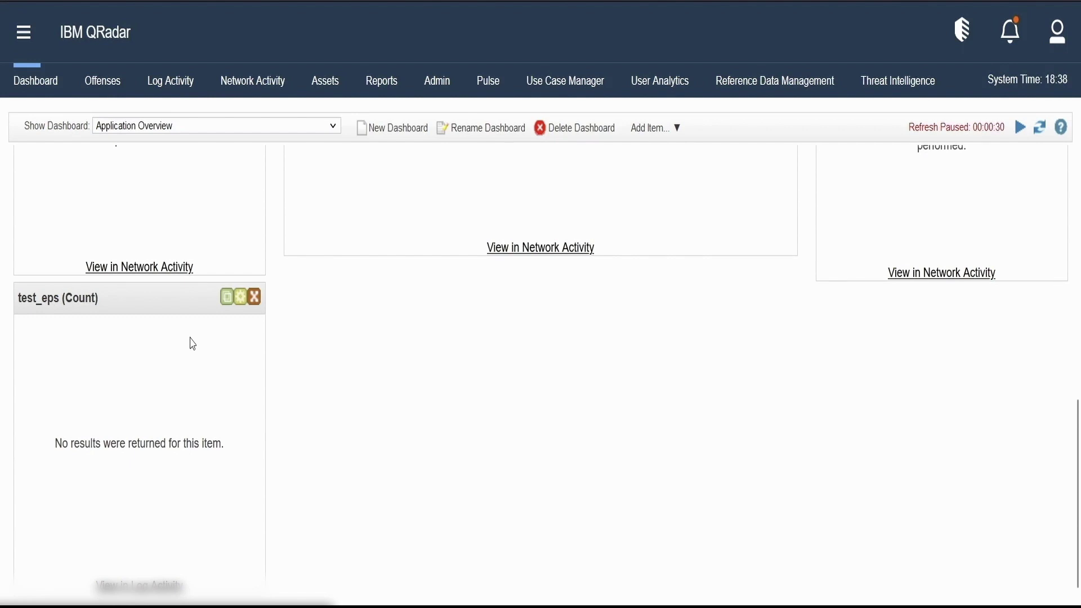
click(238, 307)
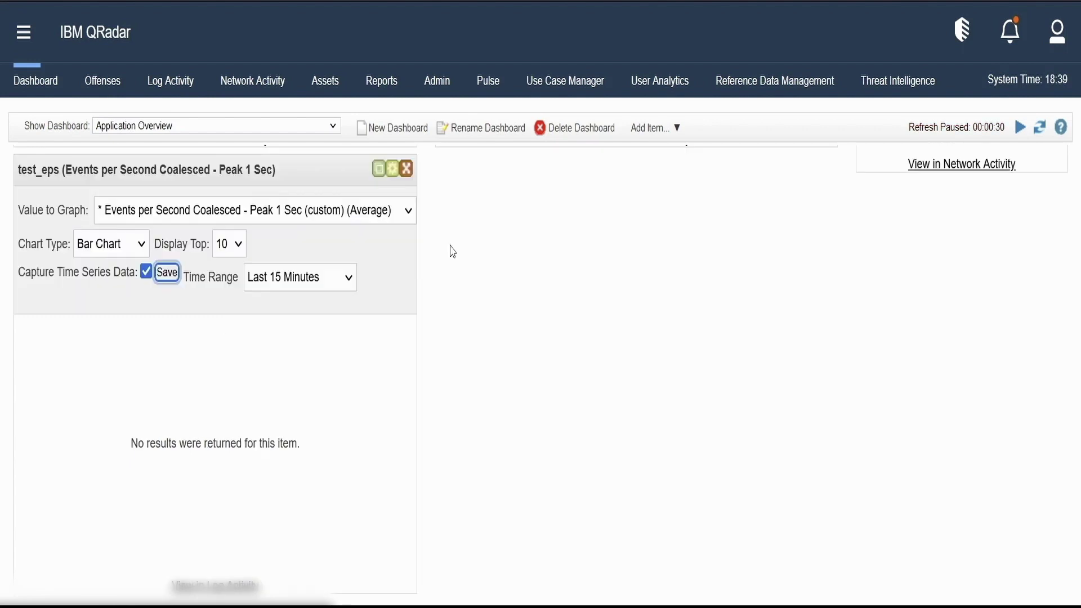
click(395, 174)
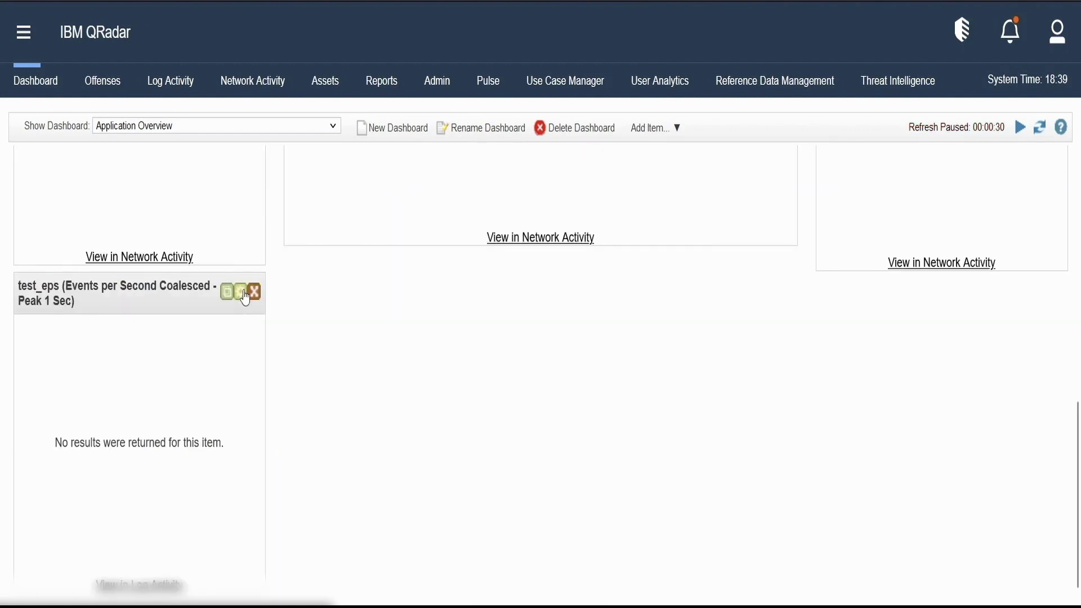
click(240, 293)
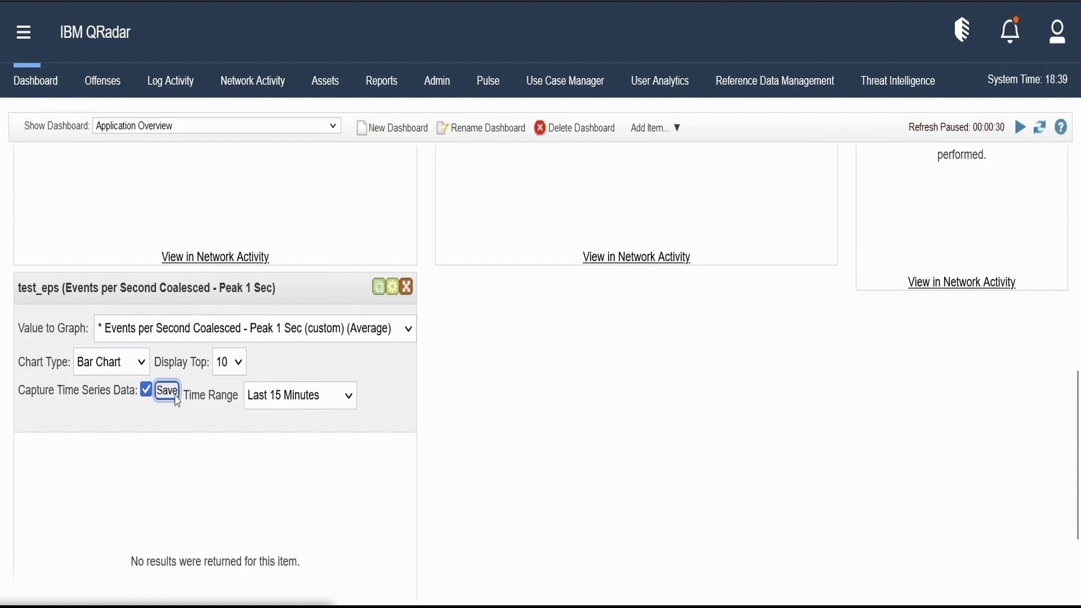
Set the test_eps widget's chart type to Time Series, keeping Display Top at 10.
click(144, 371)
click(144, 371)
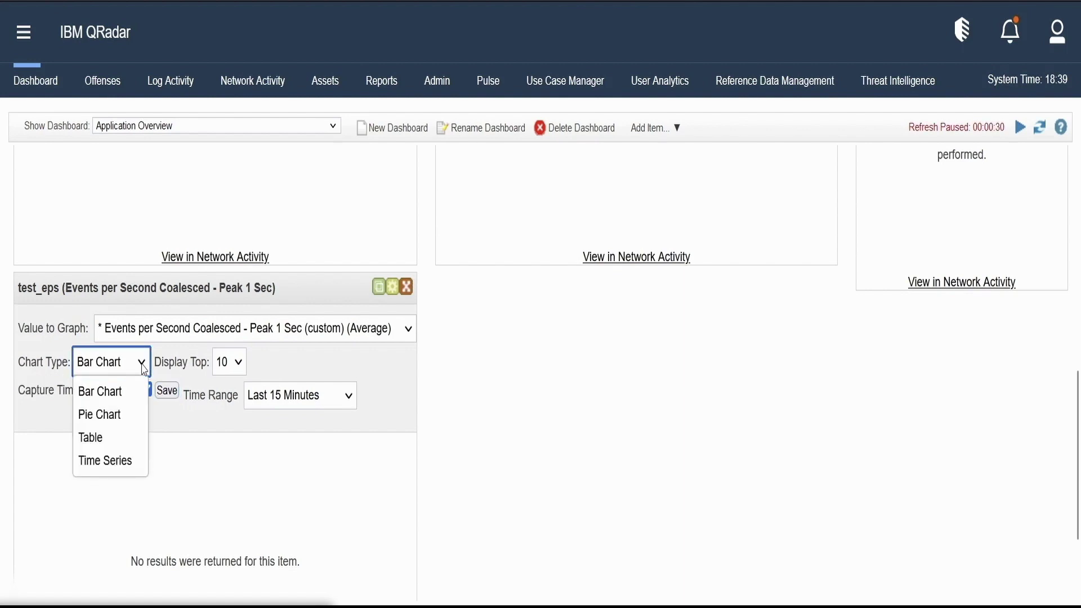
click(113, 462)
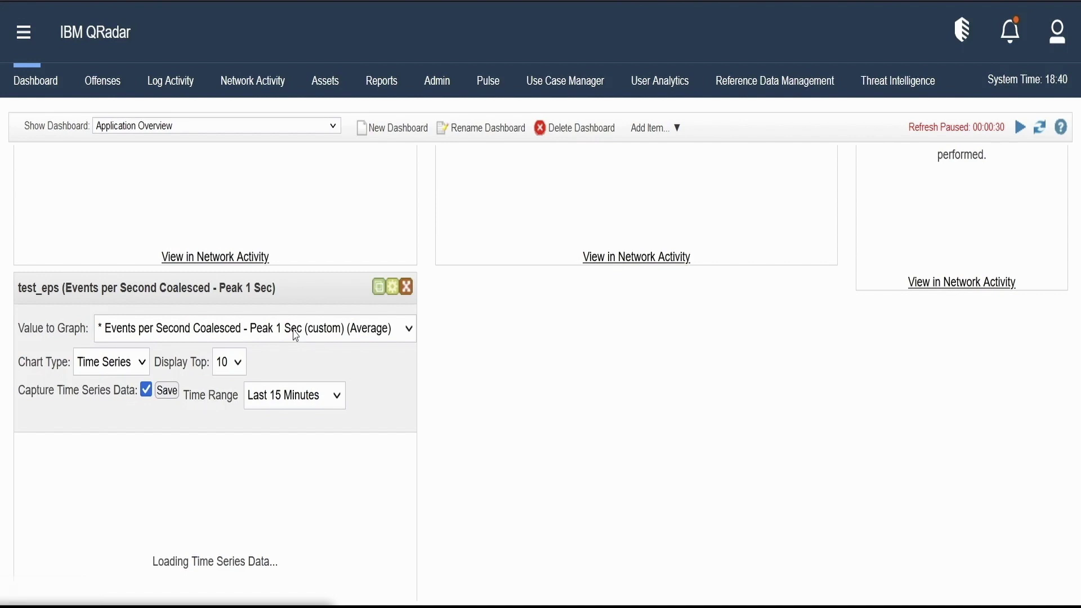
scroll(296, 335, up, 3)
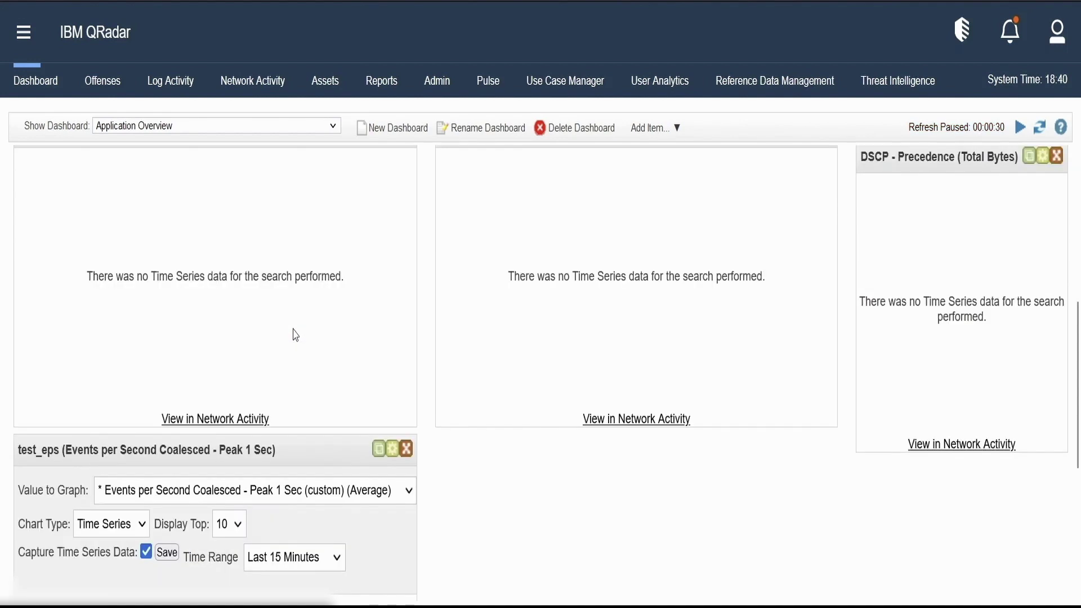
click(231, 528)
click(233, 529)
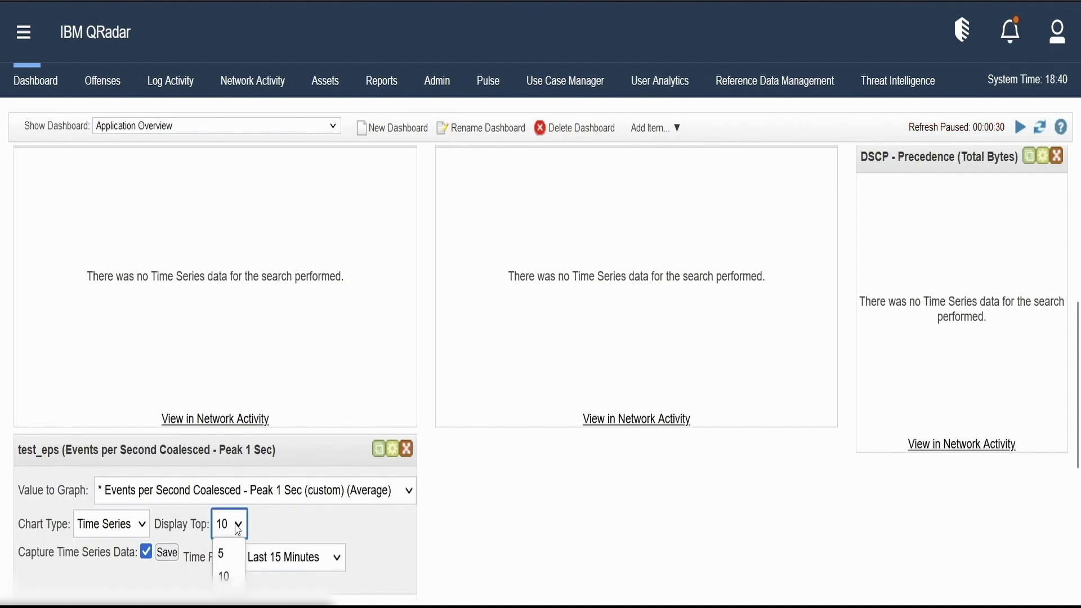
click(314, 528)
scroll(316, 529, down, 3)
scroll(315, 530, down, 1)
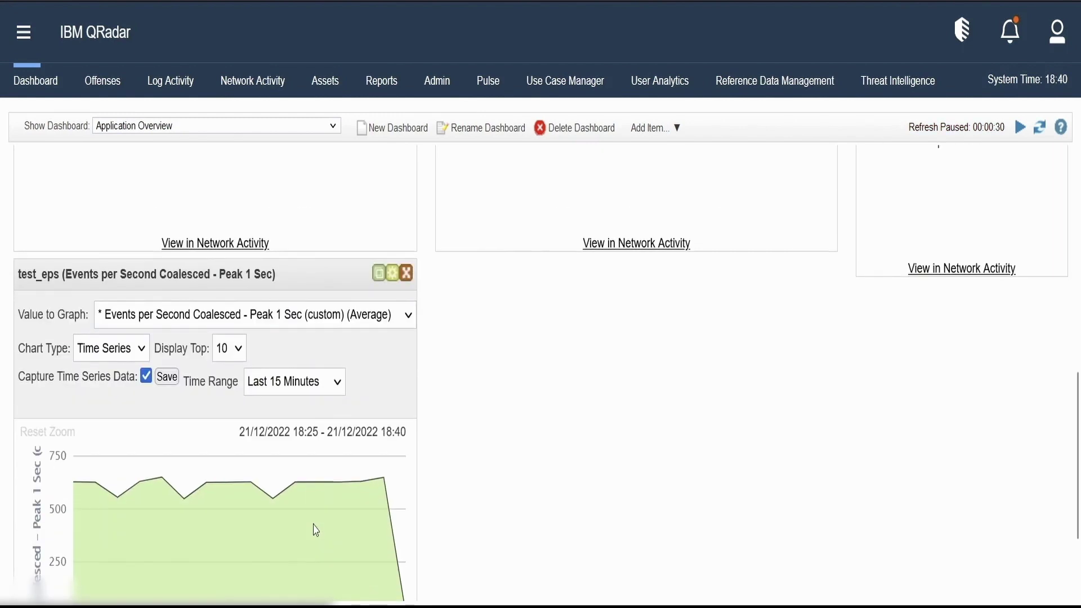
scroll(315, 529, down, 1)
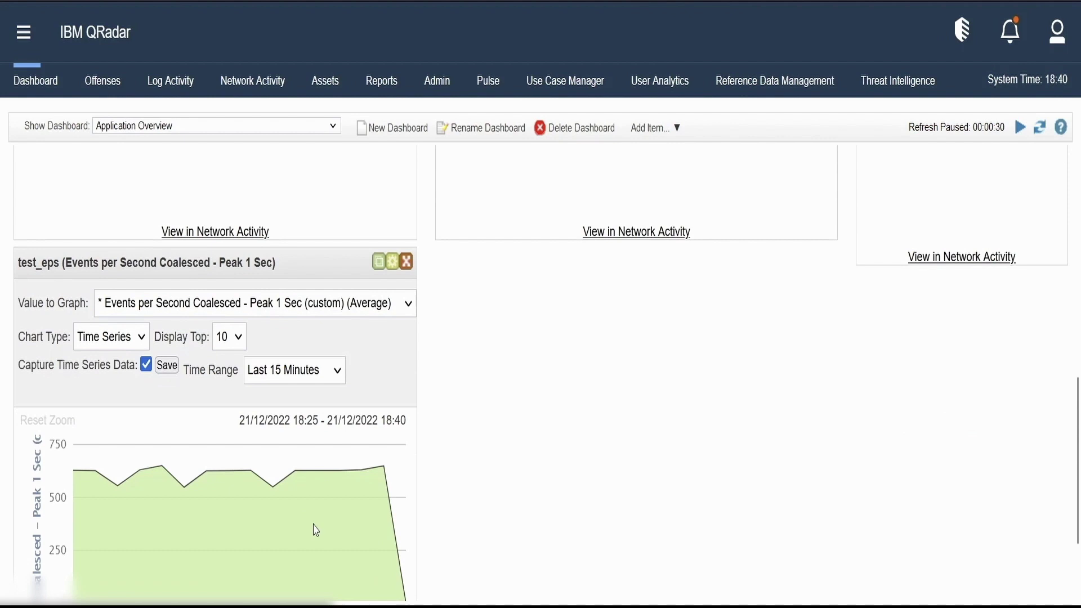
scroll(315, 530, down, 1)
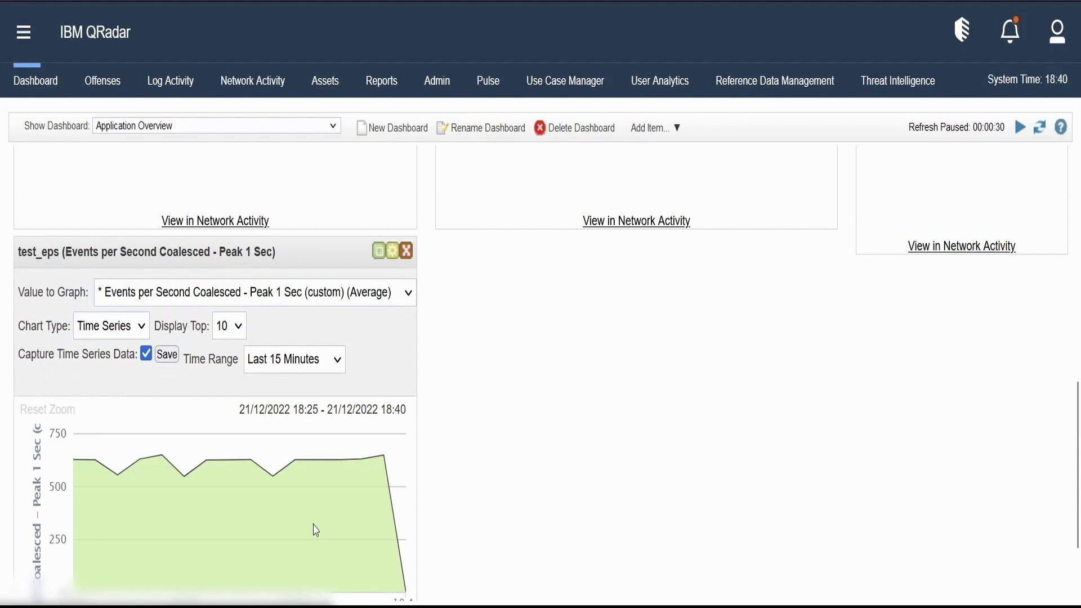
scroll(312, 484, down, 2)
mouse_move(309, 442)
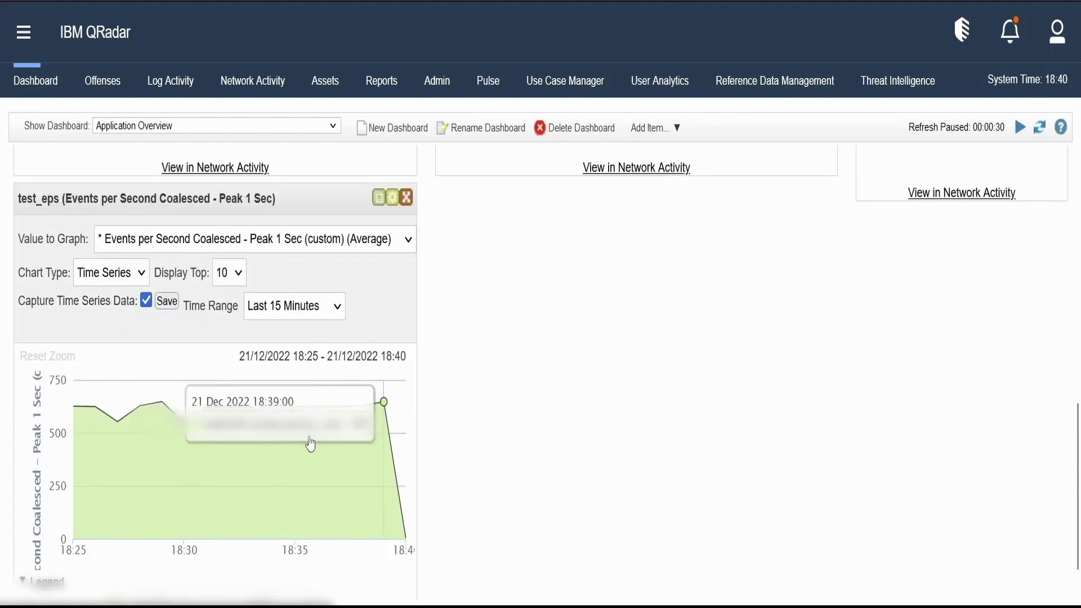